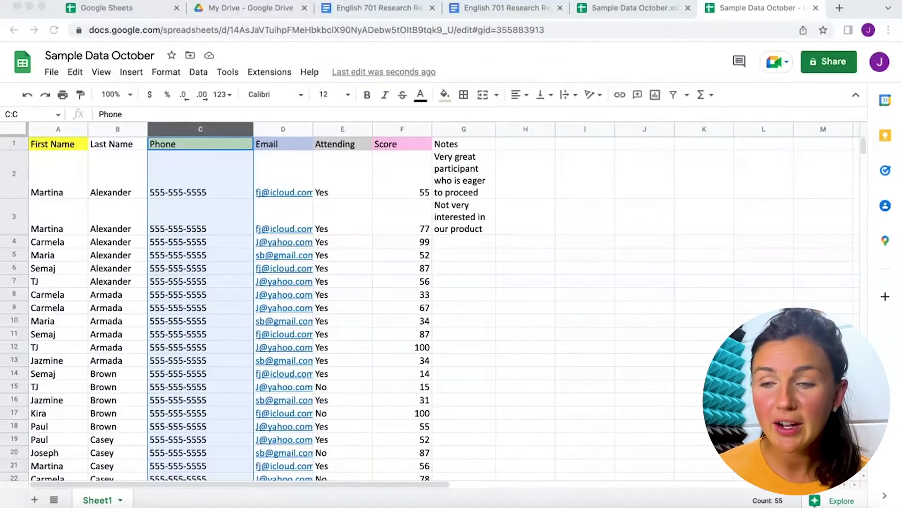
- Hide column C (Phone) so Email sits right after Last Name
{"action": "left_click", "coordinate": [215, 130]}
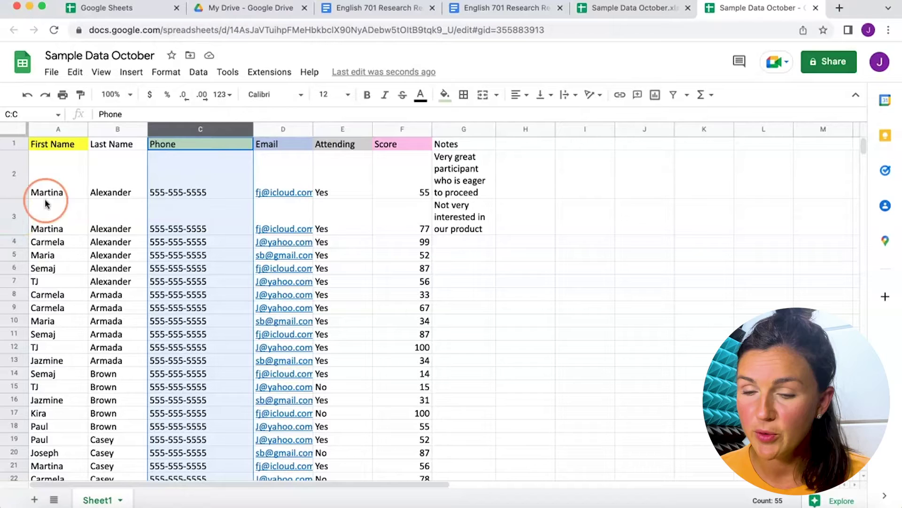
{"action": "left_click", "coordinate": [289, 162]}
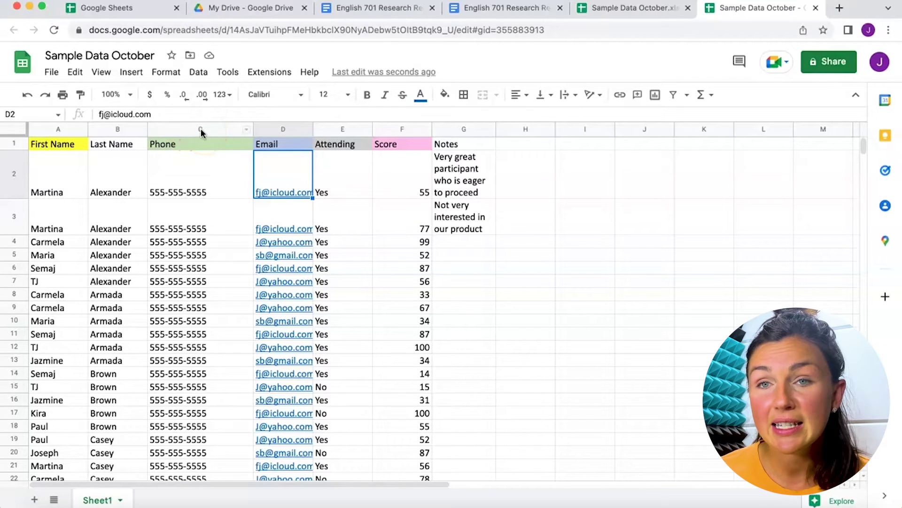
{"action": "left_click", "coordinate": [201, 129]}
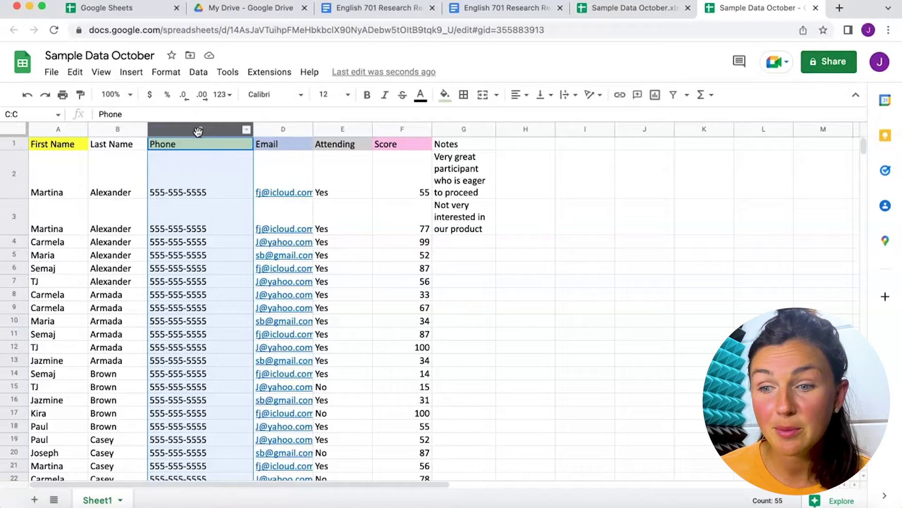
{"action": "right_click", "coordinate": [199, 133]}
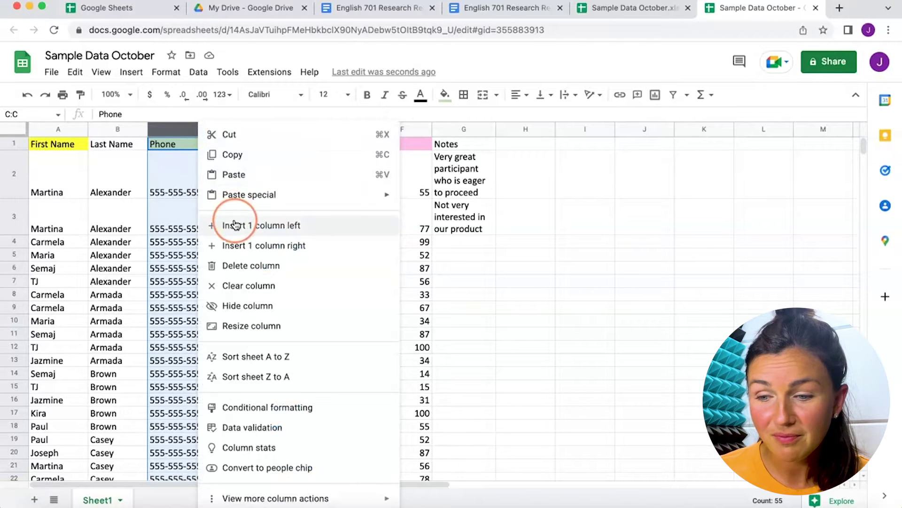
{"action": "left_click", "coordinate": [259, 308]}
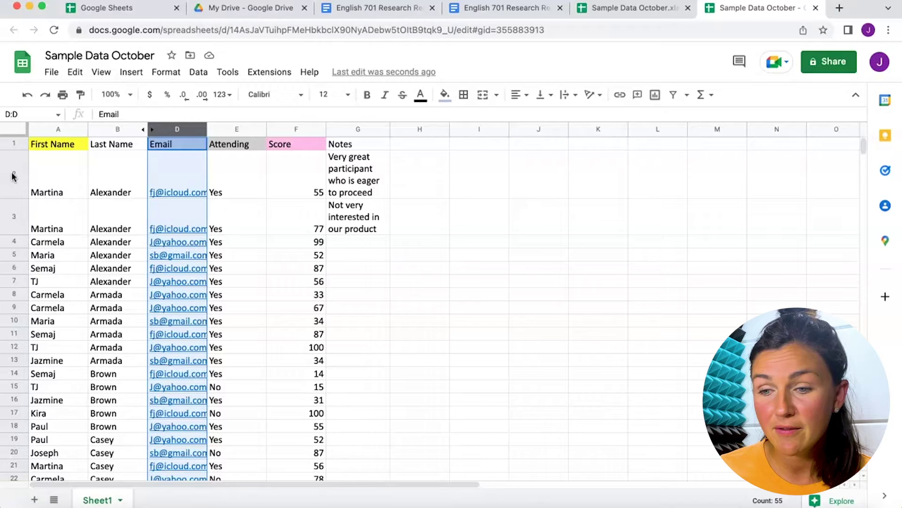
- Rearrange the 55-score and 77-score rows by dragging their row headers
{"action": "left_click_drag", "start_coordinate": [13, 176], "coordinate": [15, 198]}
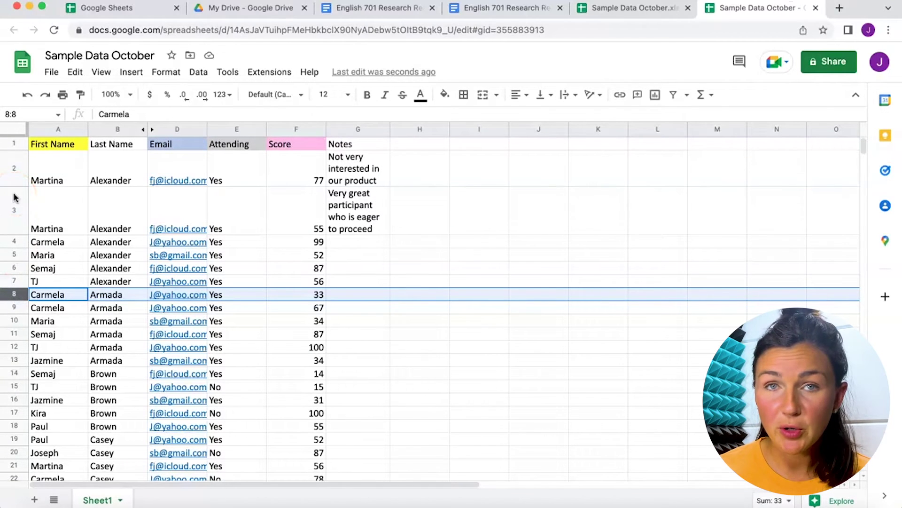
{"action": "left_click", "coordinate": [12, 173]}
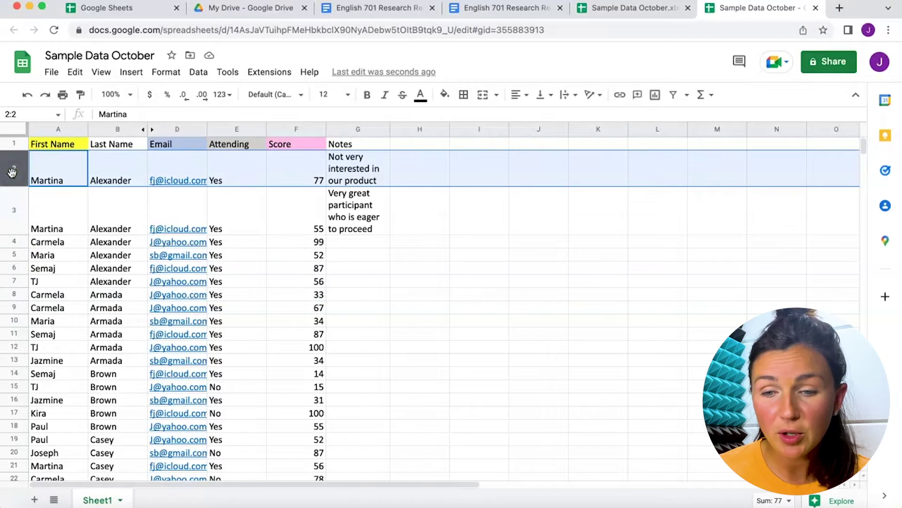
{"action": "left_click_drag", "start_coordinate": [12, 173], "coordinate": [14, 219]}
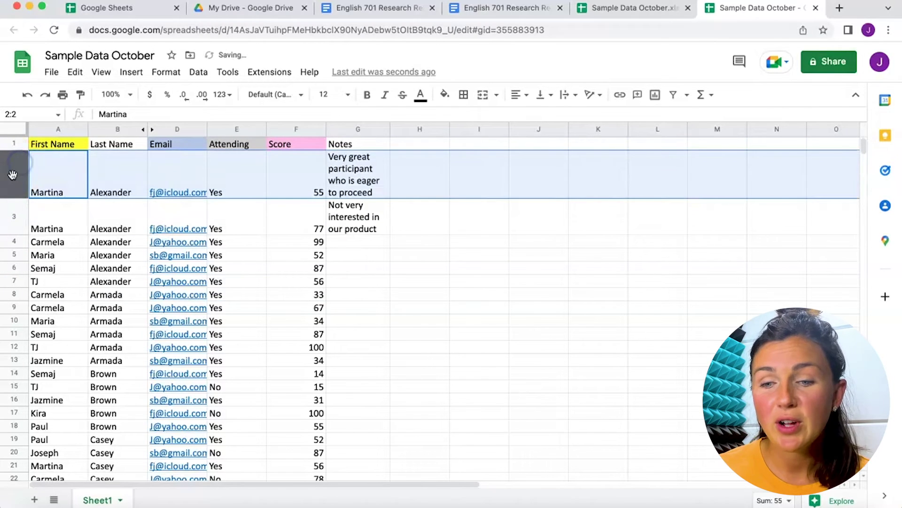
{"action": "mouse_move", "coordinate": [12, 175]}
{"action": "left_mouse_down"}
{"action": "mouse_move", "coordinate": [18, 243]}
{"action": "mouse_move", "coordinate": [14, 221]}
{"action": "left_mouse_up"}
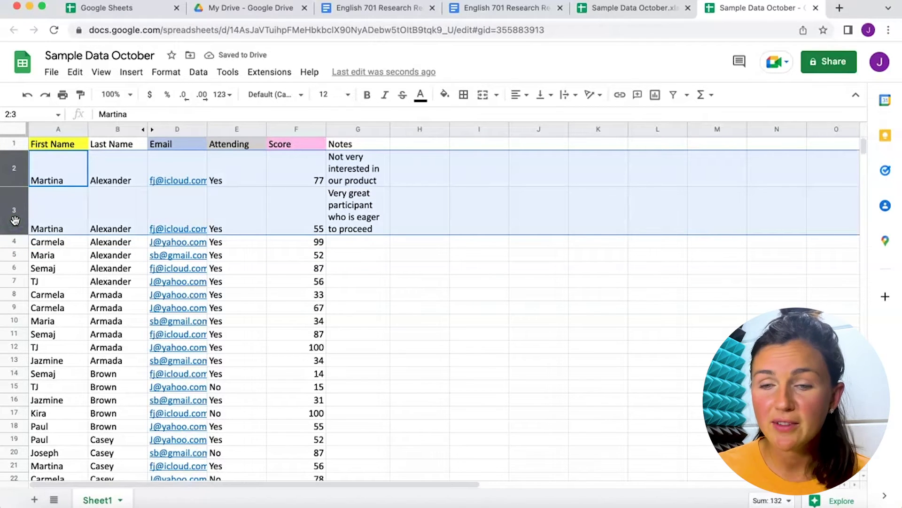
{"action": "left_click", "coordinate": [11, 202]}
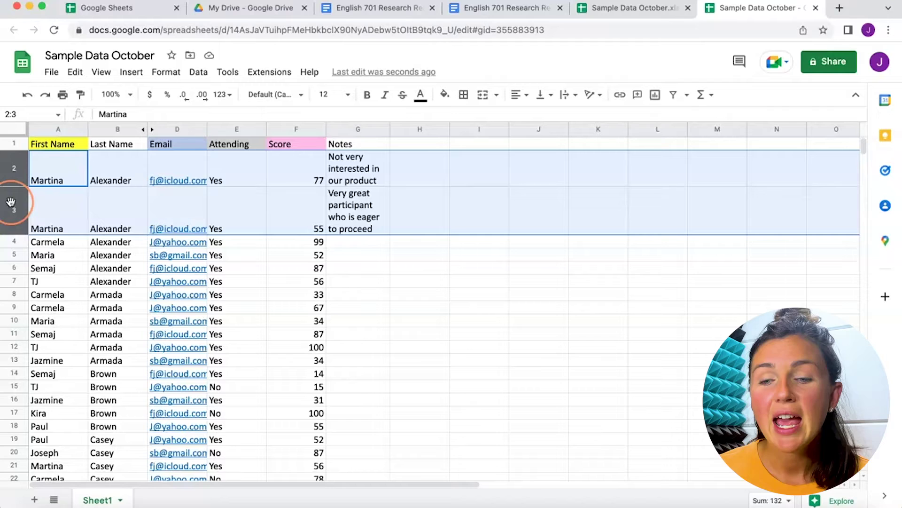
{"action": "right_click", "coordinate": [10, 203]}
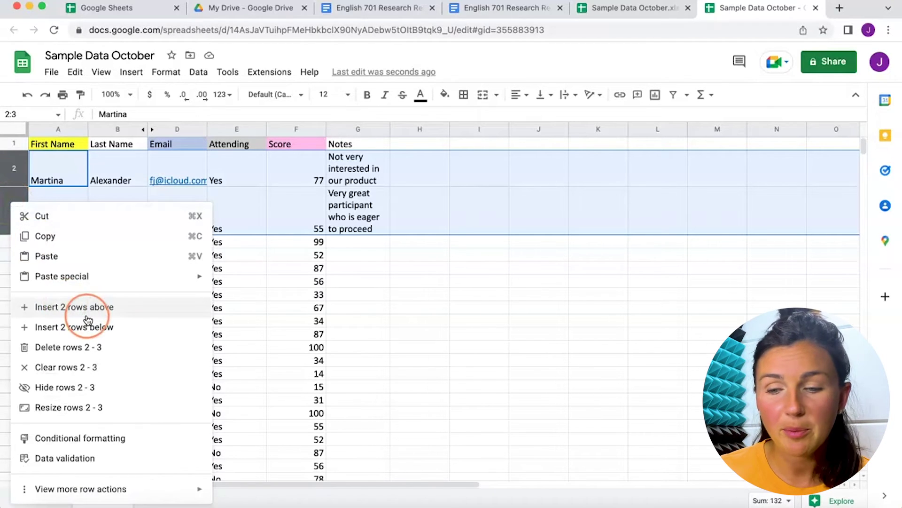
{"action": "left_click", "coordinate": [81, 386]}
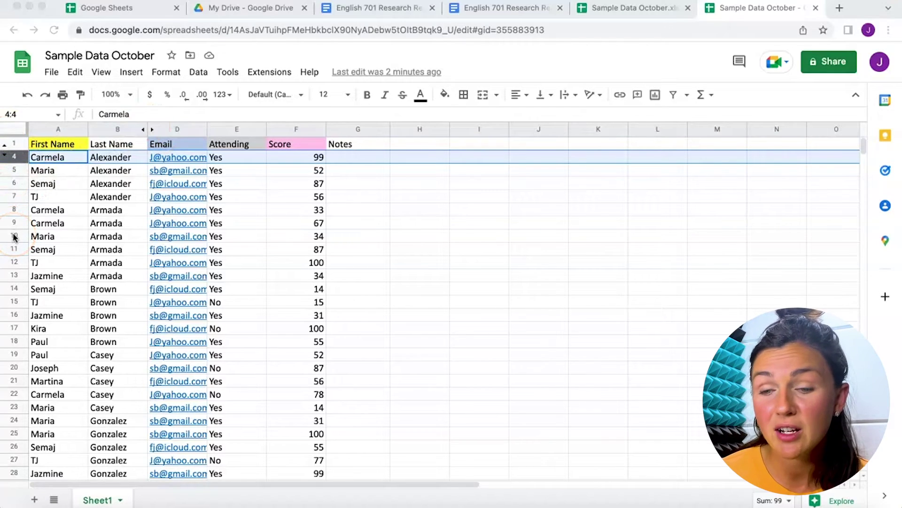
- Unhide column C (Phone) using the hidden-column arrows between columns B and D
{"action": "left_click", "coordinate": [177, 129]}
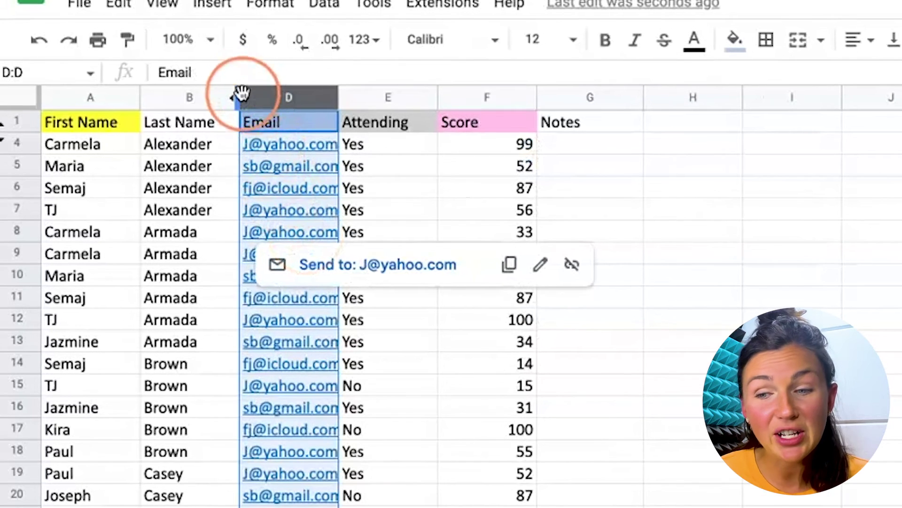
{"action": "left_click", "coordinate": [206, 97]}
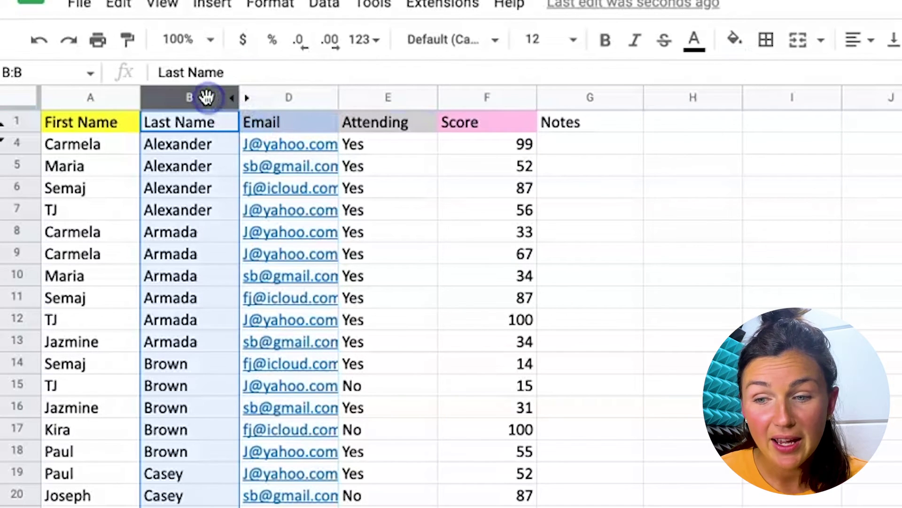
{"action": "left_click", "coordinate": [244, 100]}
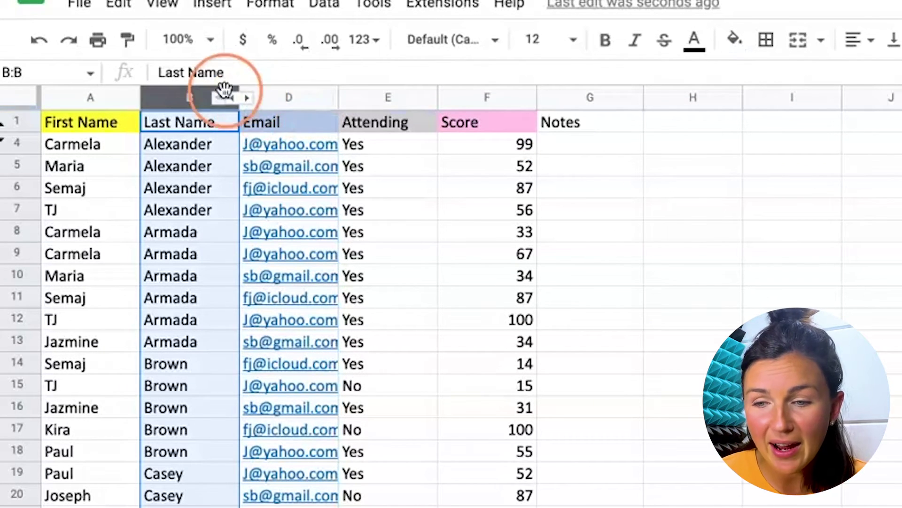
{"action": "left_click", "coordinate": [246, 99]}
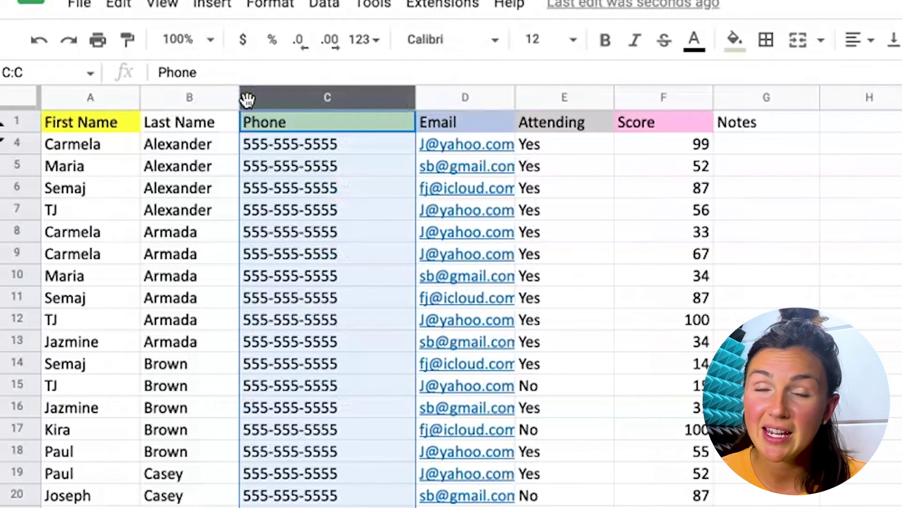
- Undo the Phone reveal, then restore column C with Unhide columns on the Last Name–Email selection
{"action": "key", "text": "ctrl+z"}
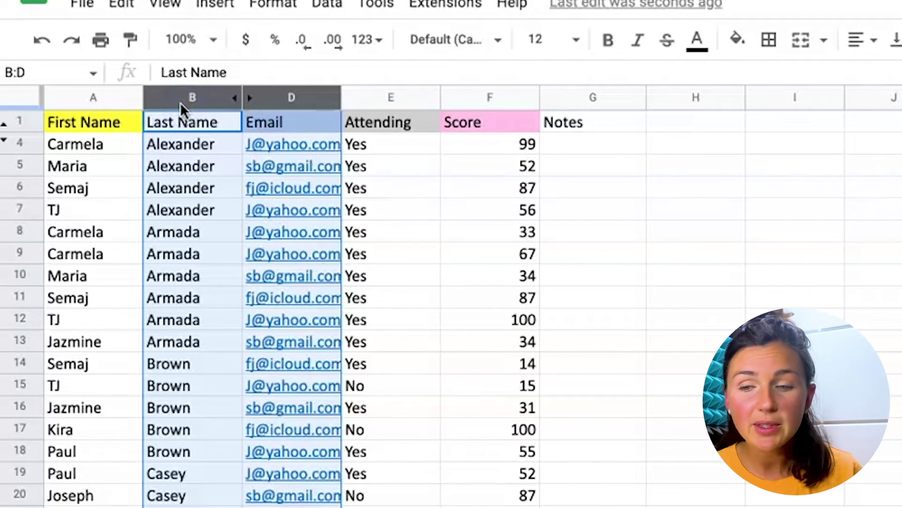
{"action": "left_click", "coordinate": [206, 272]}
{"action": "left_click", "coordinate": [182, 99]}
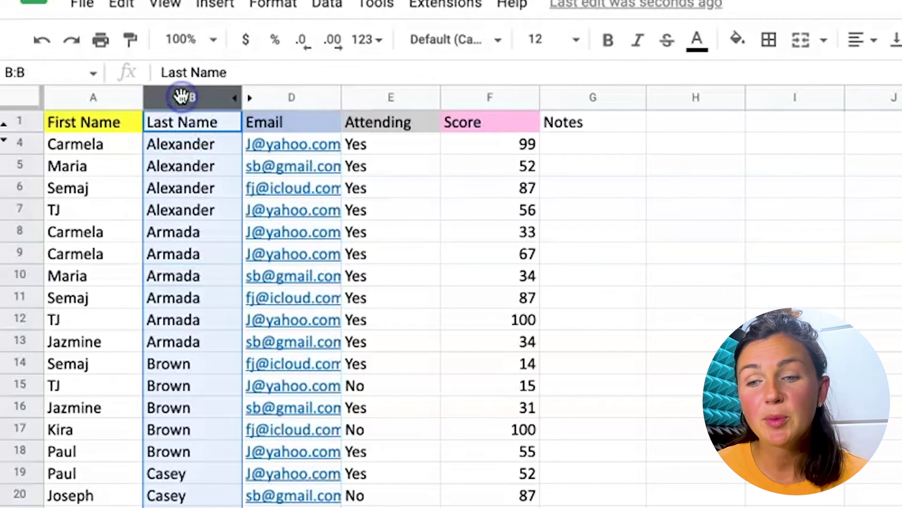
{"action": "key", "text": "shift+Right"}
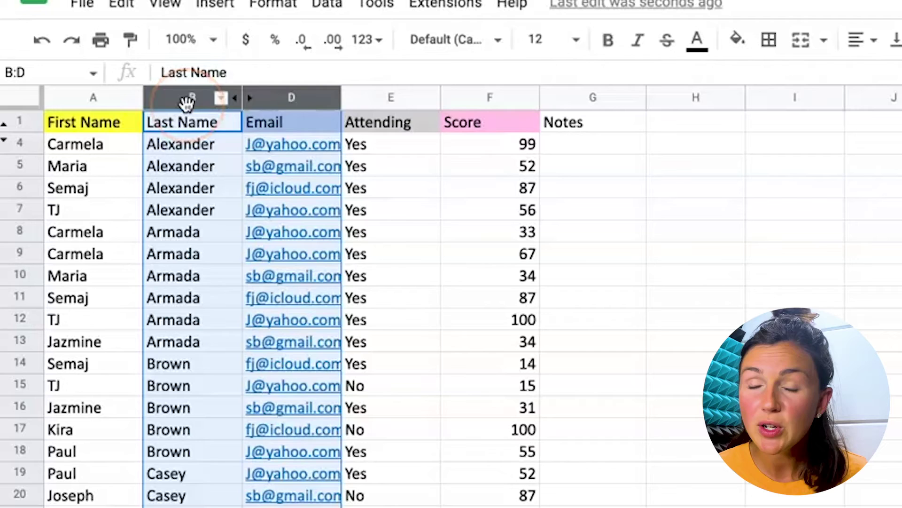
{"action": "right_click", "coordinate": [186, 105]}
{"action": "left_click", "coordinate": [296, 393]}
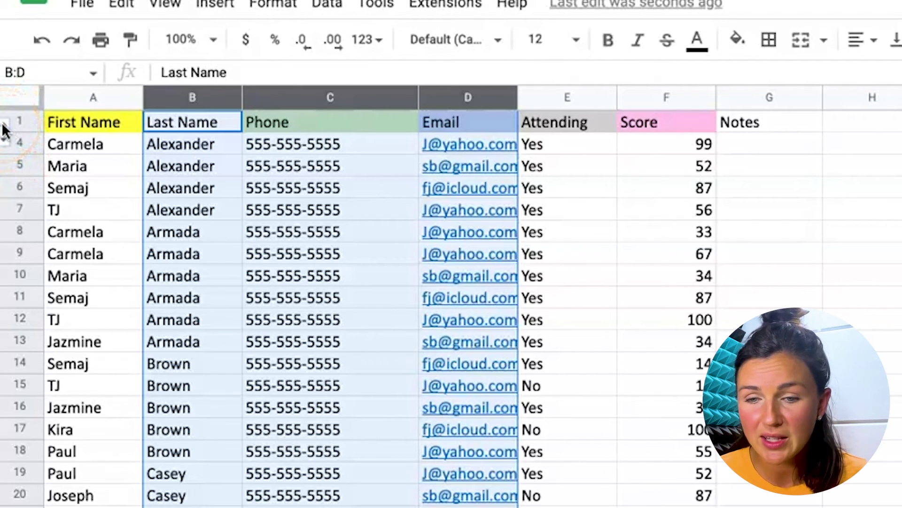
- Unhide rows 2 and 3 using the arrows between row headers 1 and 4
{"action": "left_click", "coordinate": [4, 127]}
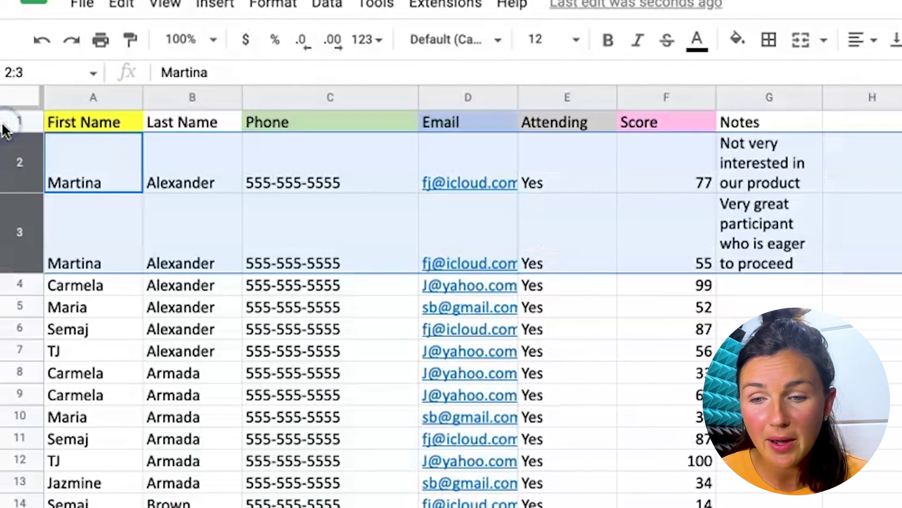